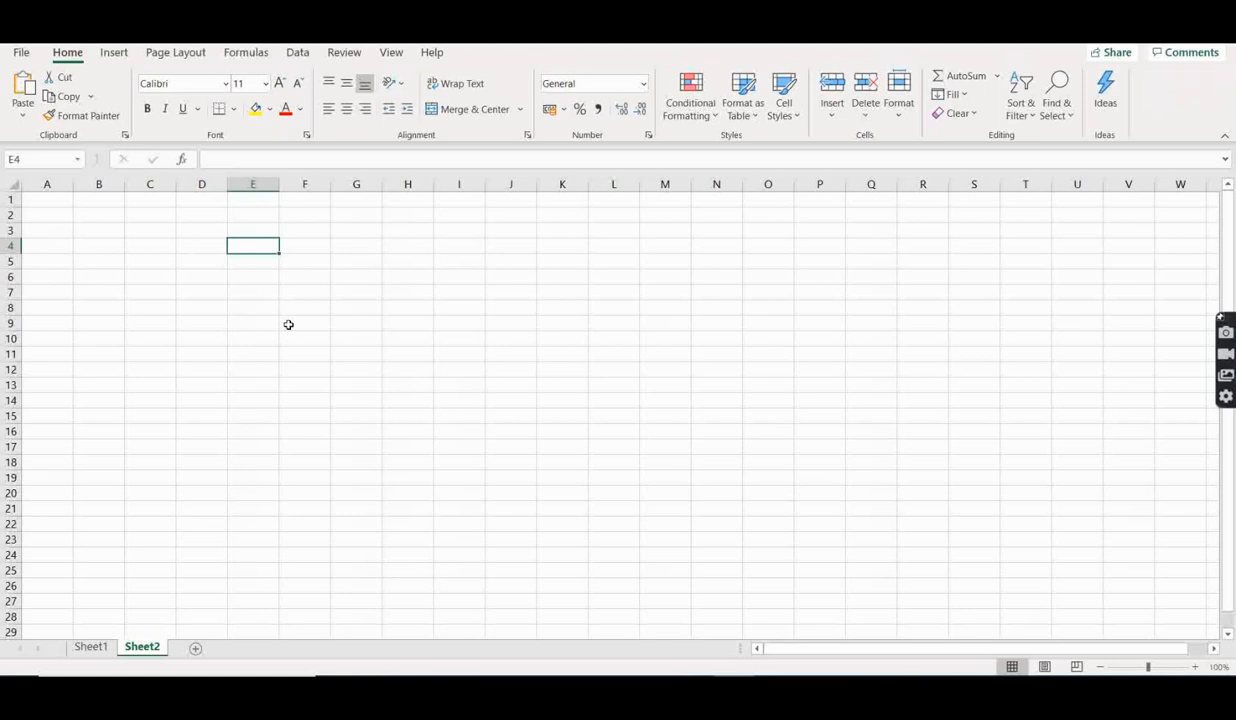
text(PIVOT)
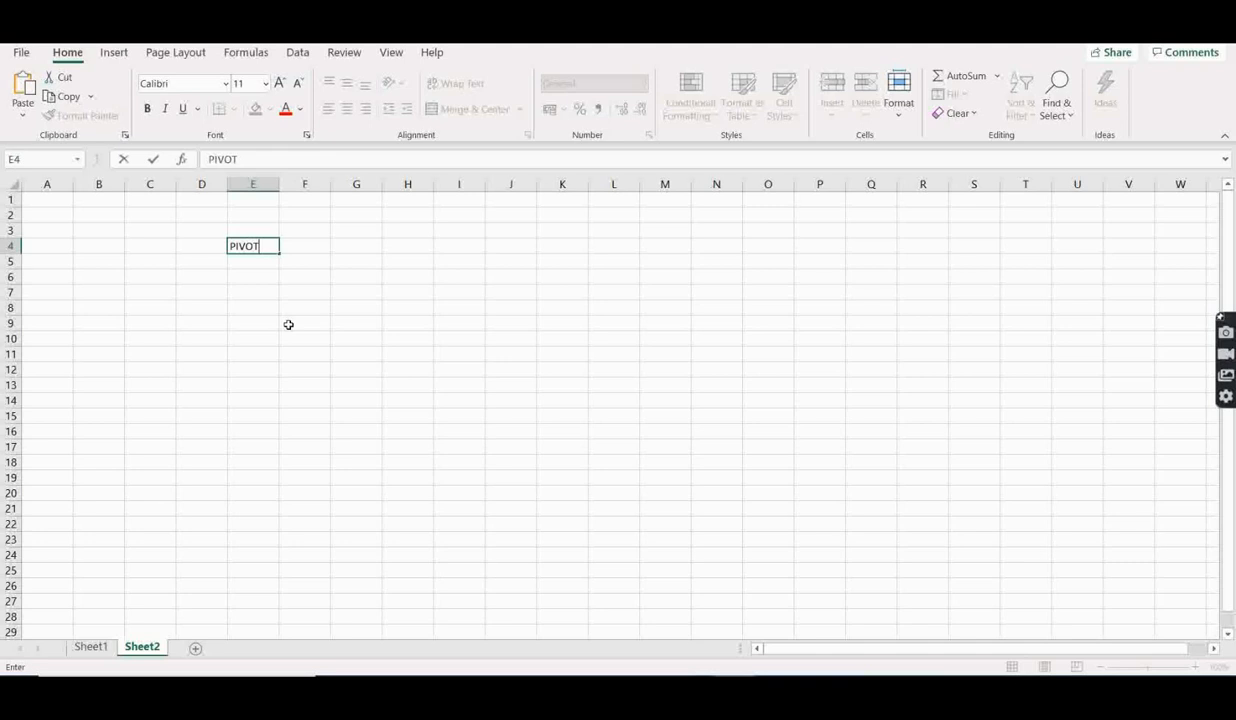
key(Return)
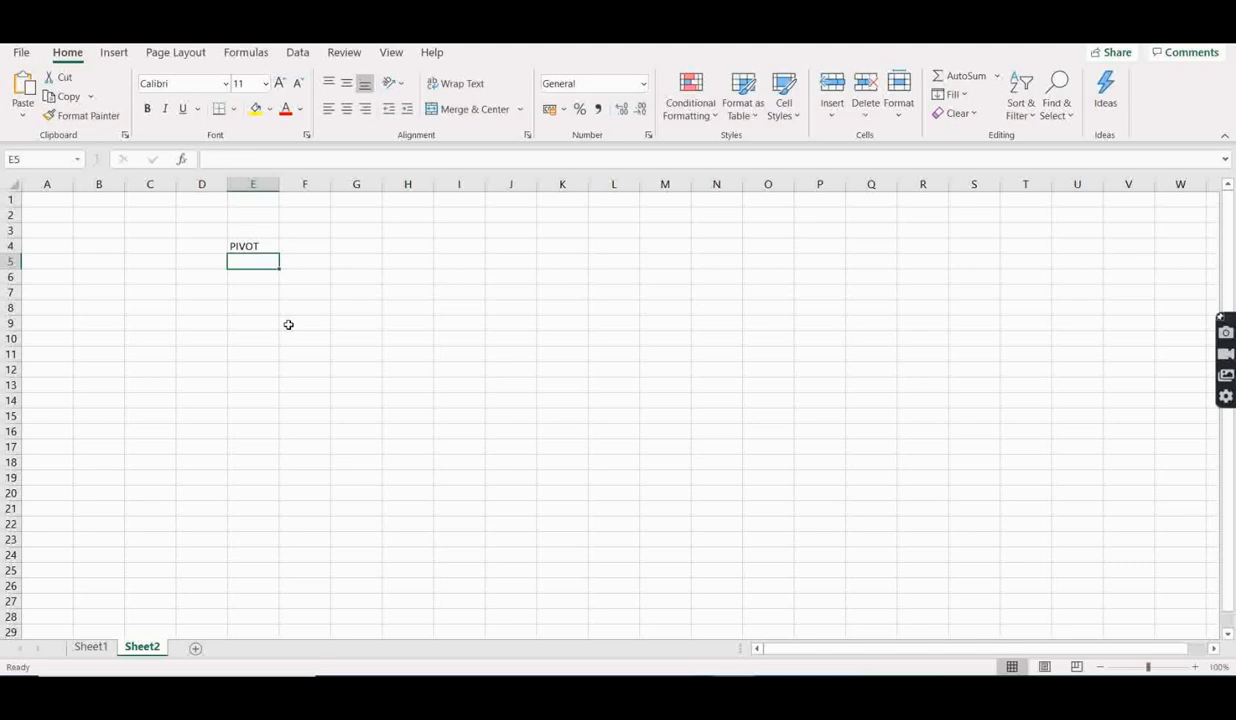
click(266, 248)
key(Delete)
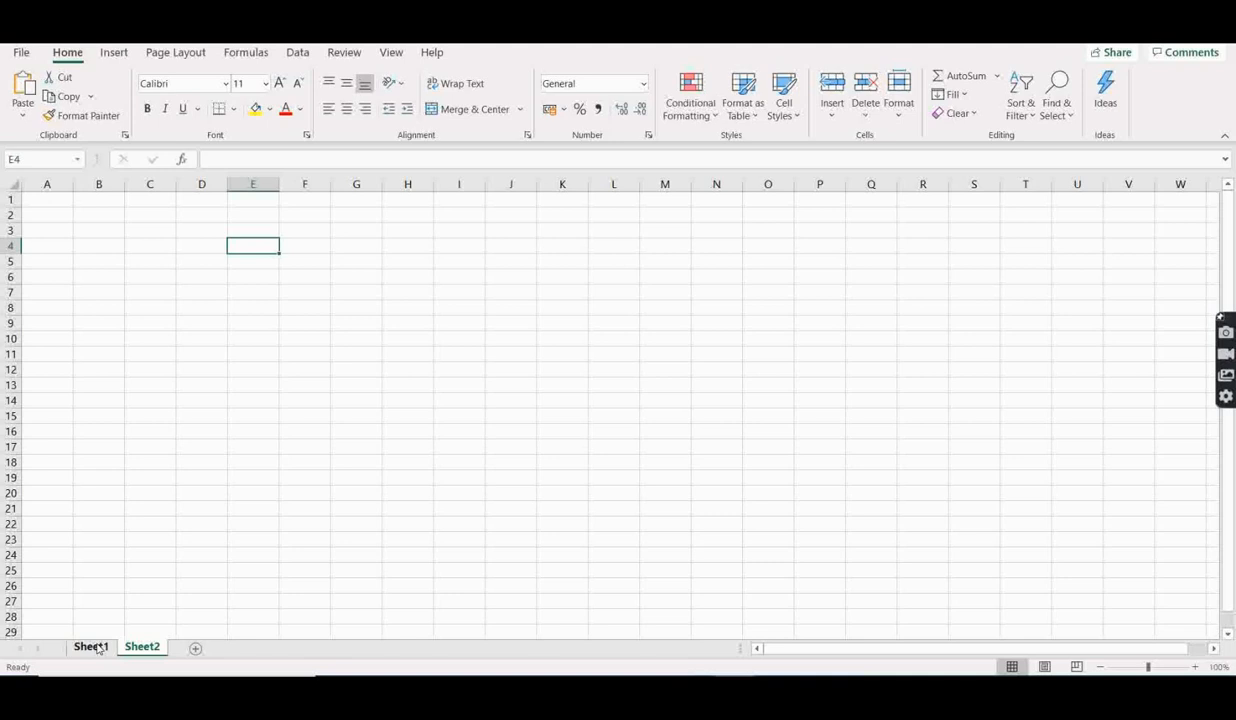
Examine the shirt table on Sheet1 and its column headings Brand, Type, Sub Type, Cost and Price
click(90, 647)
click(651, 310)
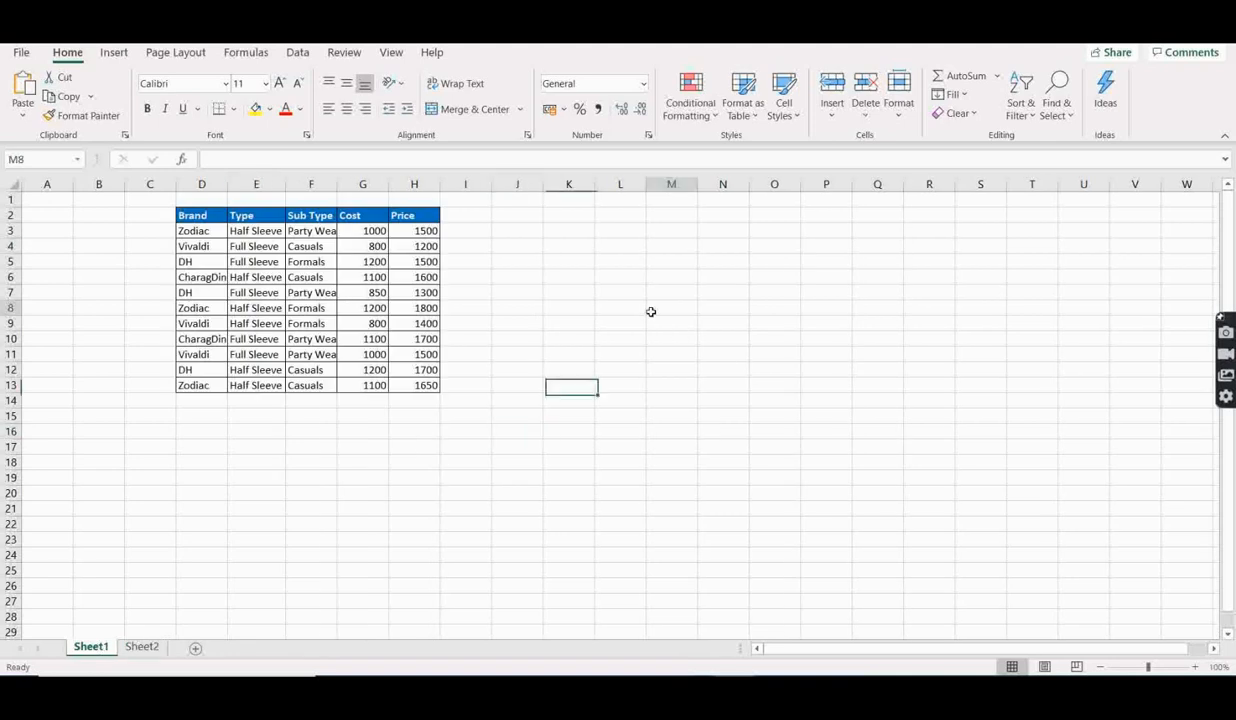
drag(192, 214, 408, 383)
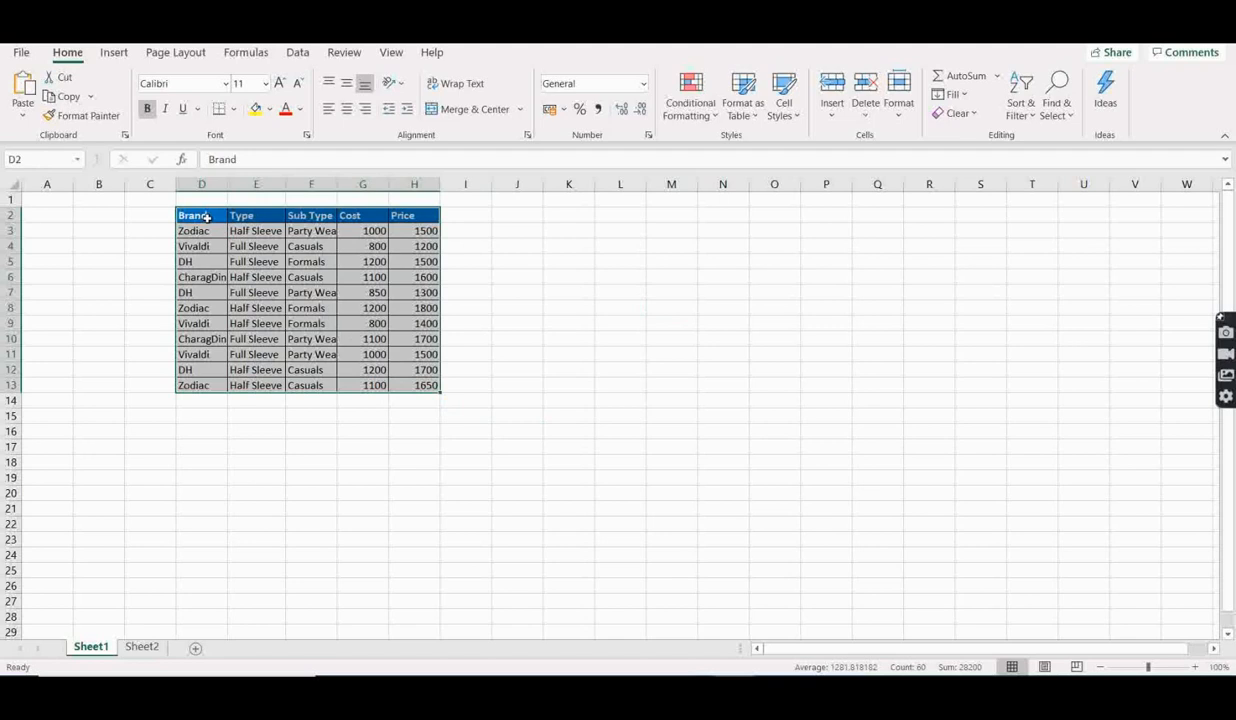
click(197, 215)
click(245, 215)
click(322, 215)
click(350, 215)
click(403, 215)
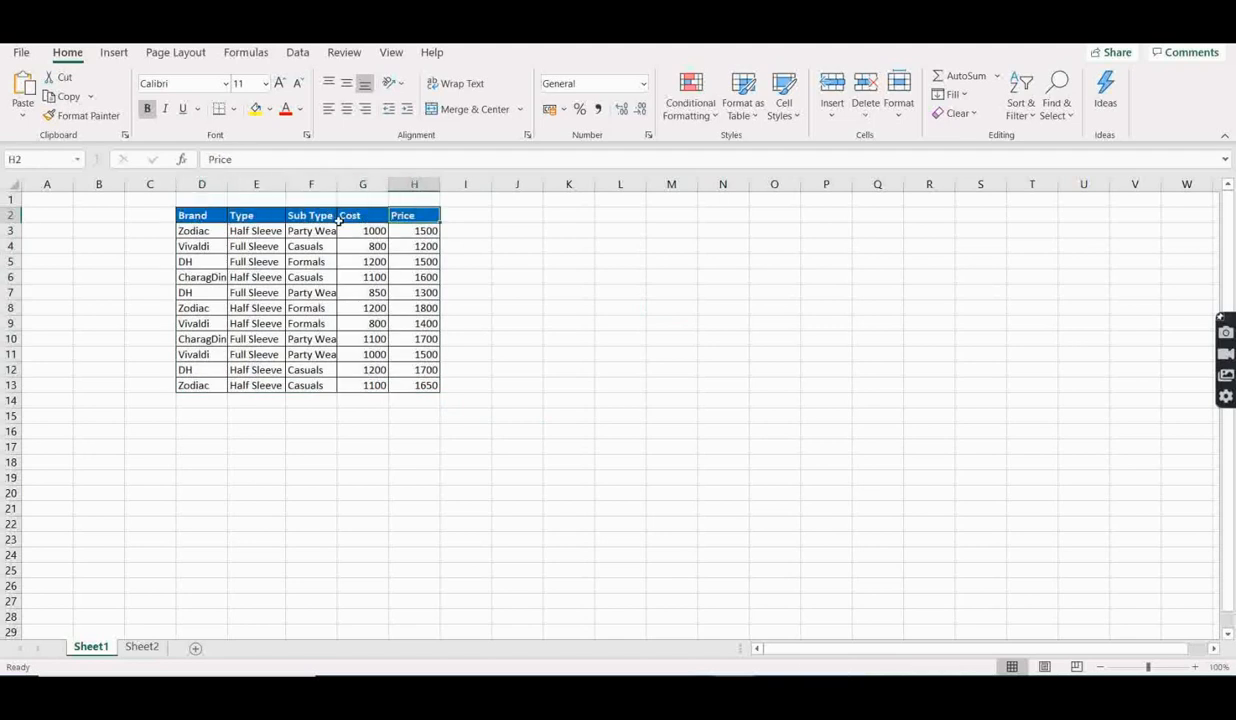
click(366, 217)
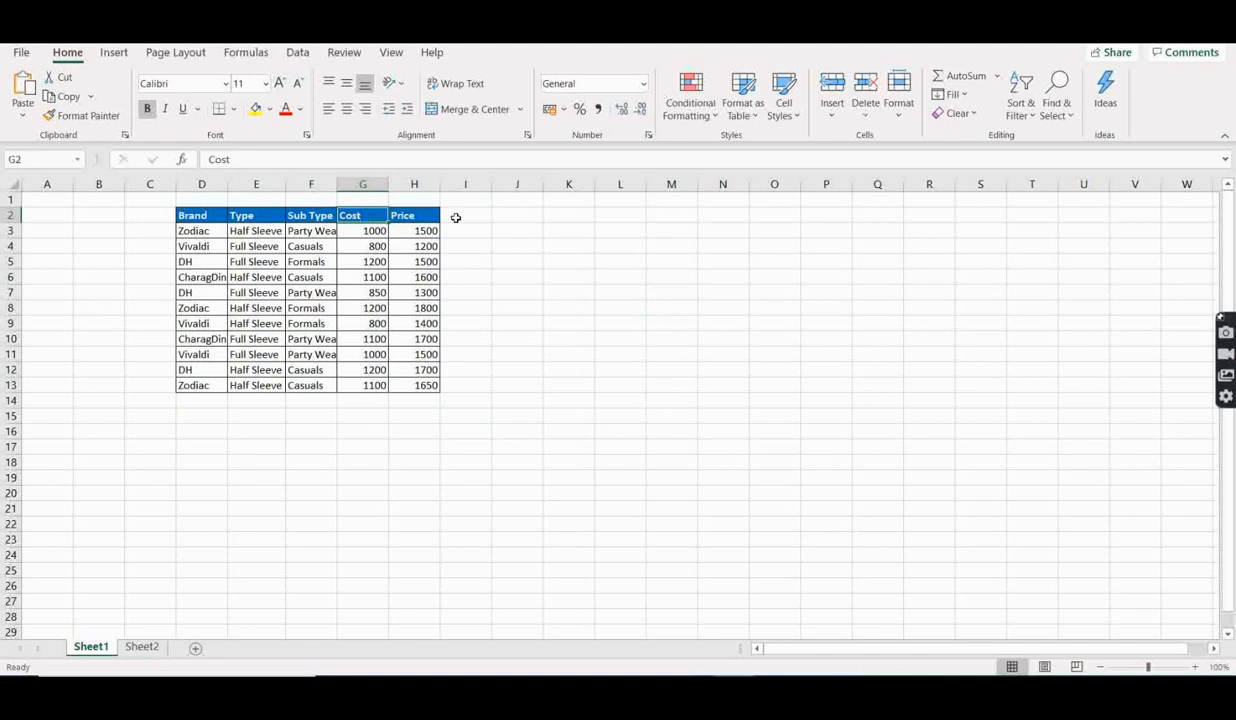
click(400, 213)
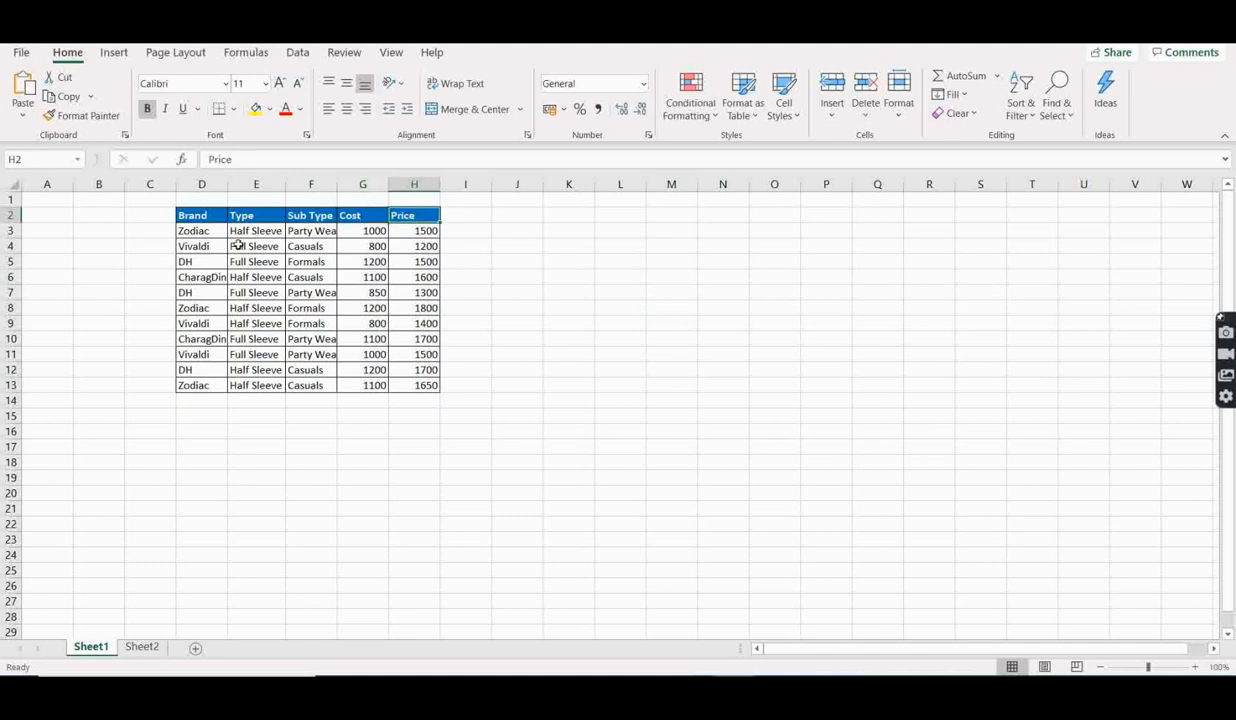
Examine the individual entries in the Brand, Type and Sub Type columns of the source table
click(190, 215)
click(195, 229)
click(204, 247)
click(210, 261)
click(212, 277)
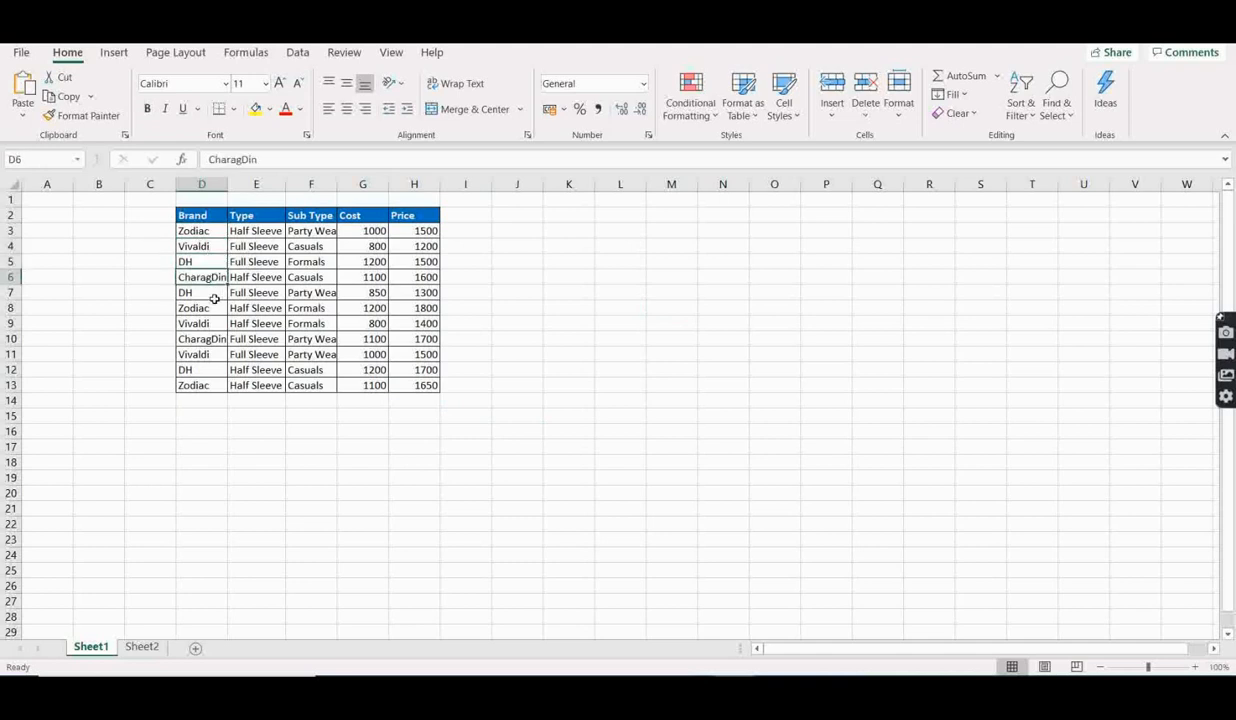
click(210, 289)
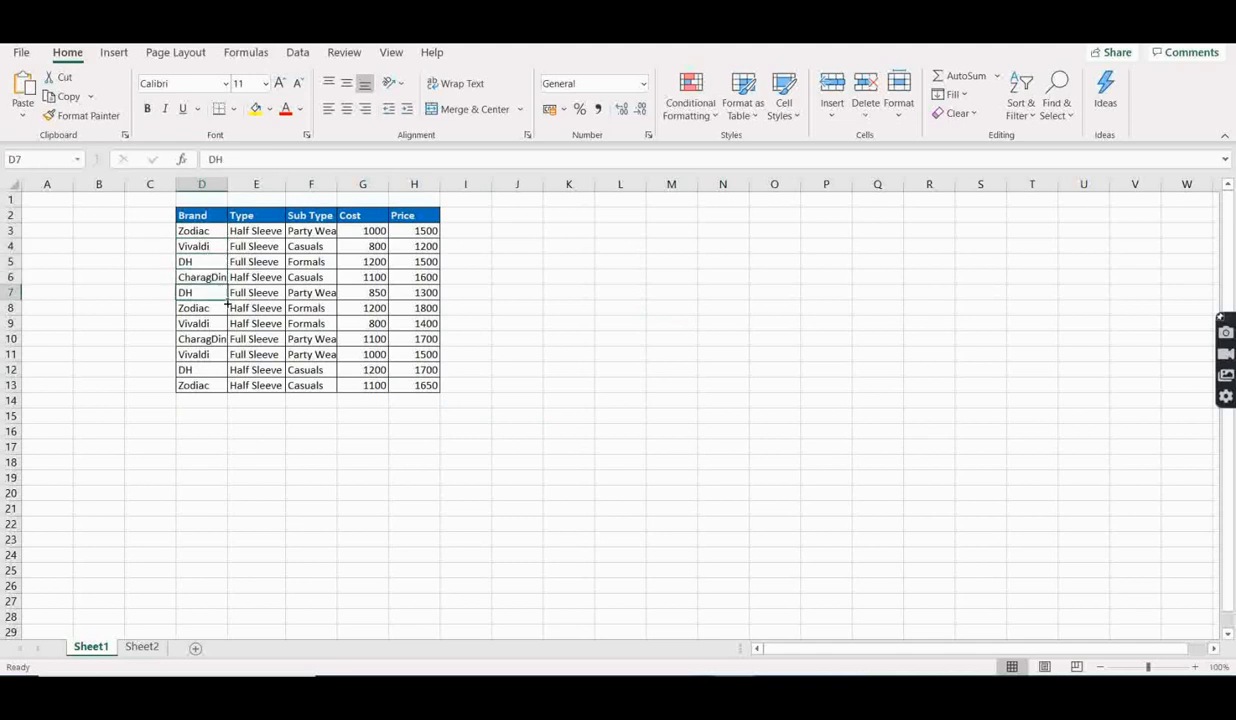
click(256, 220)
click(257, 233)
click(257, 248)
click(254, 263)
click(302, 218)
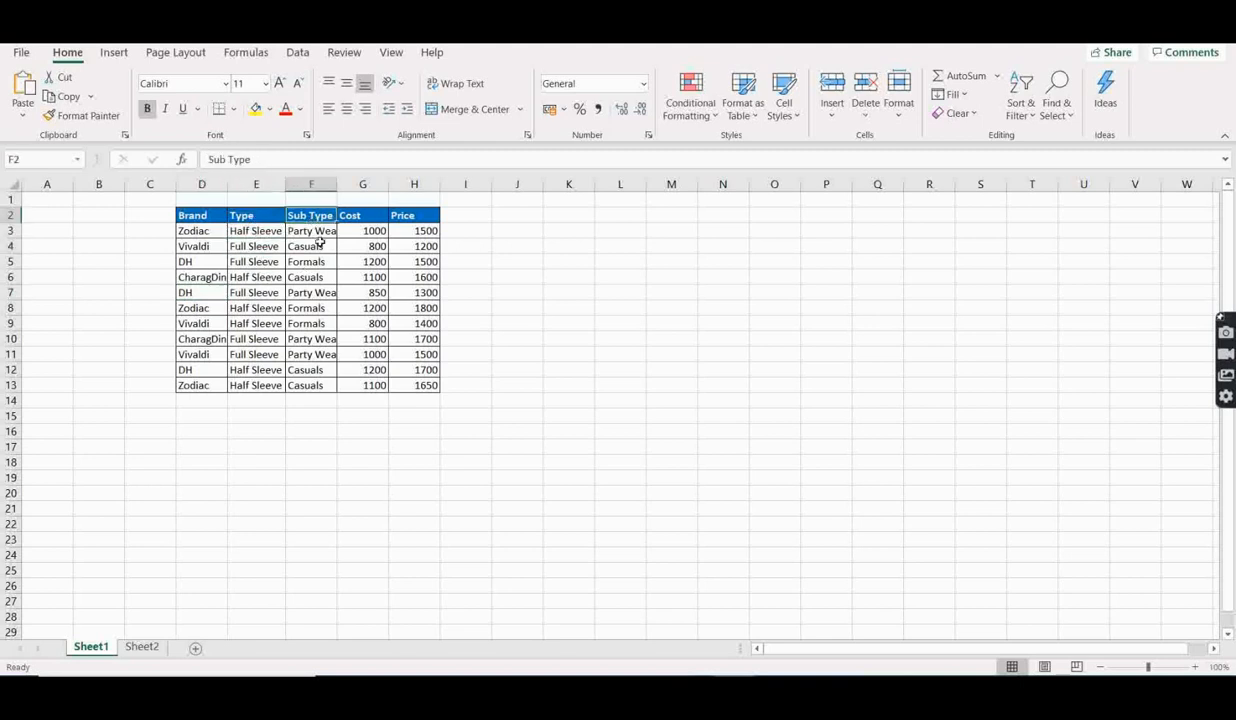
click(321, 232)
click(320, 247)
click(320, 262)
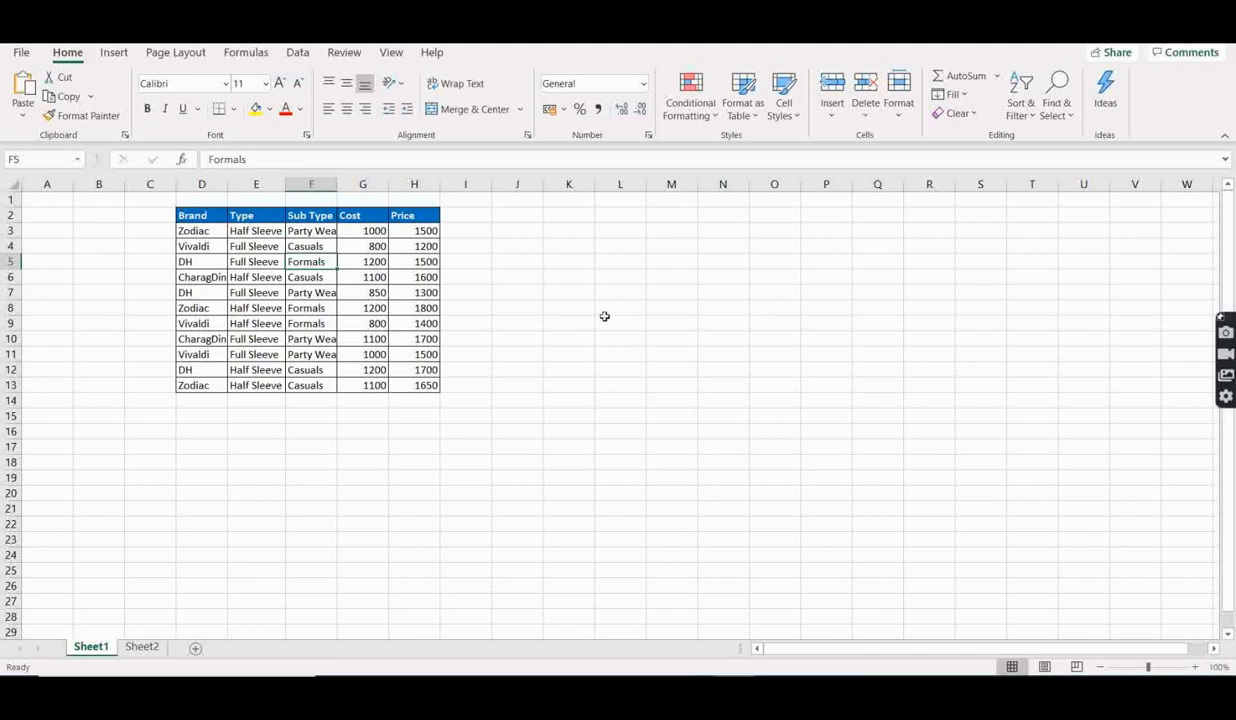
Create a PivotTable from the Sheet1 range D2:H13 and place it on a new worksheet
drag(192, 215, 413, 385)
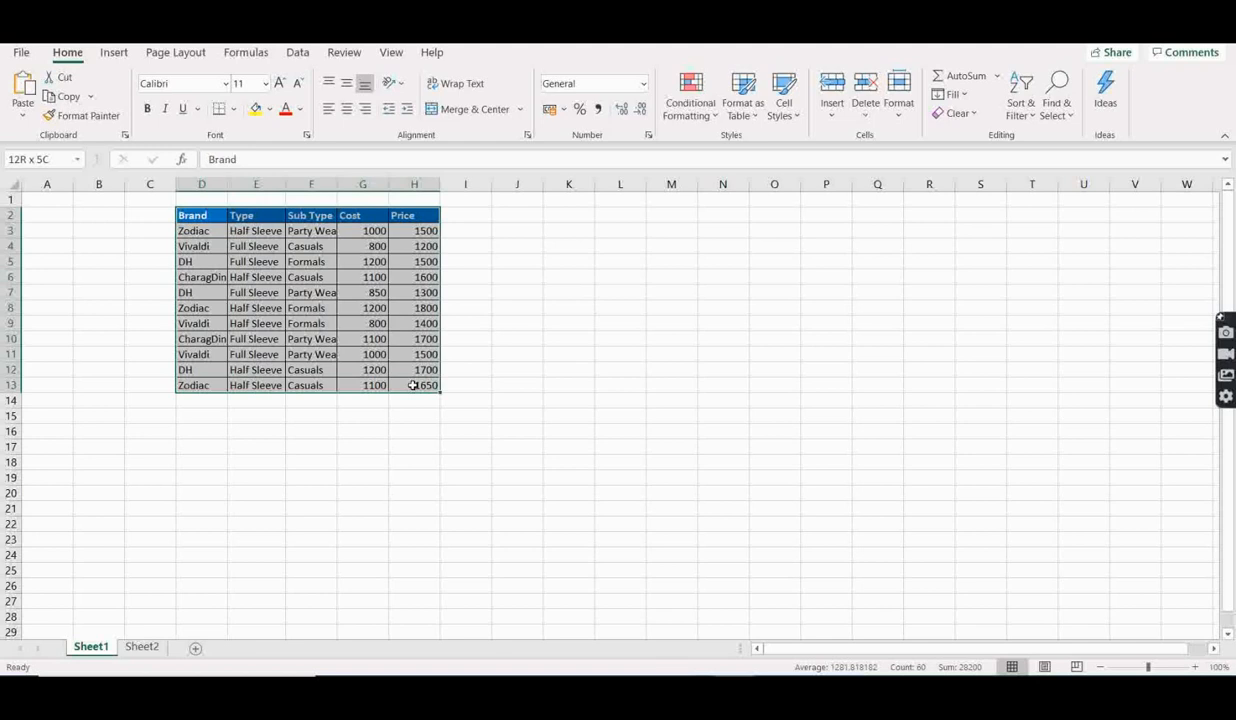
click(413, 385)
drag(186, 214, 414, 385)
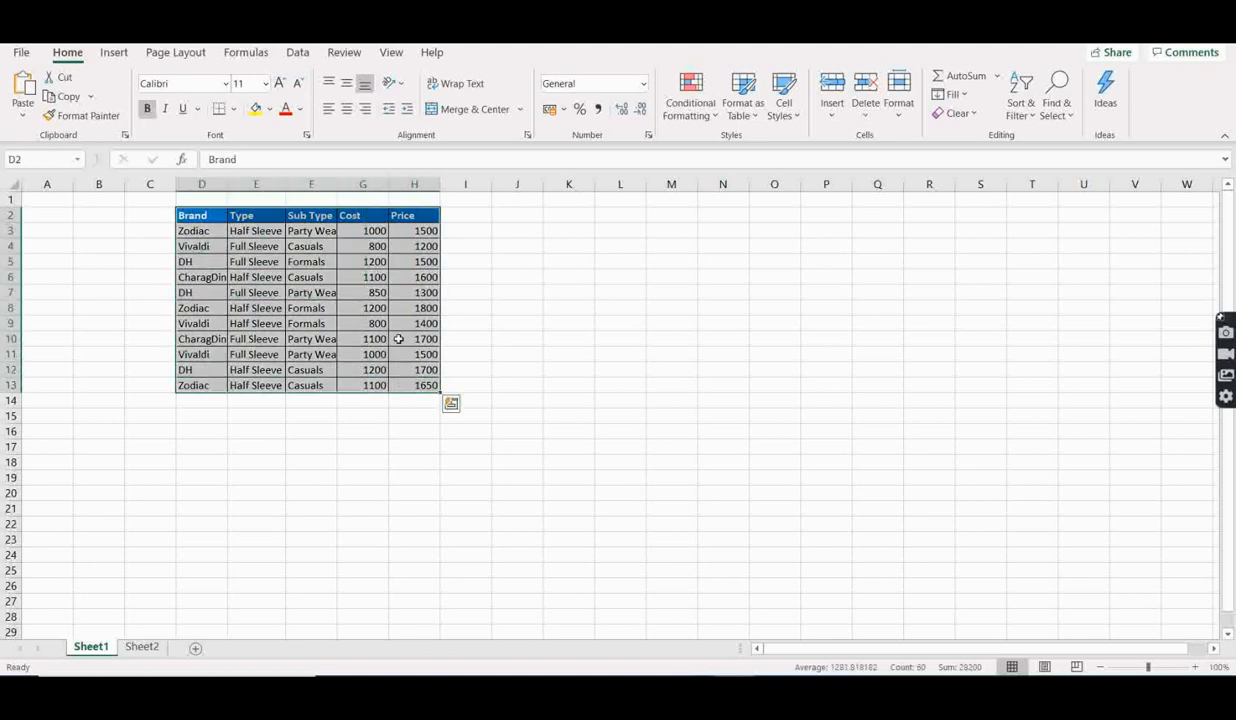
click(115, 53)
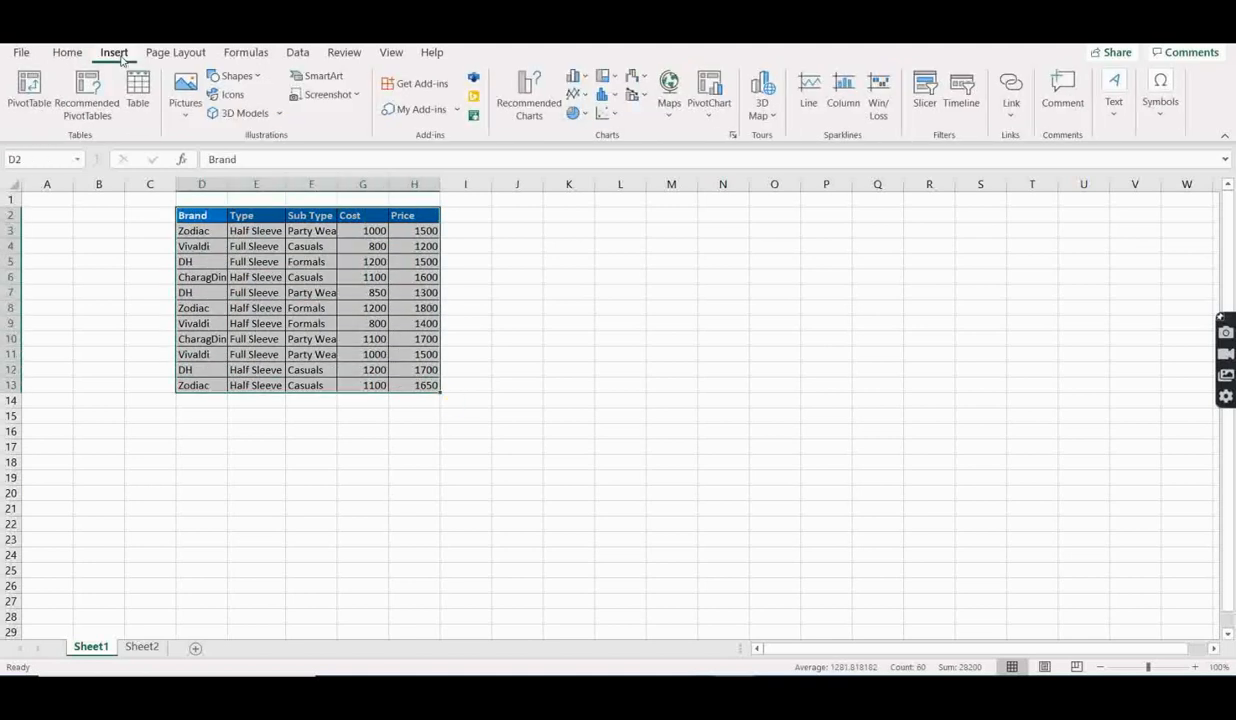
click(35, 97)
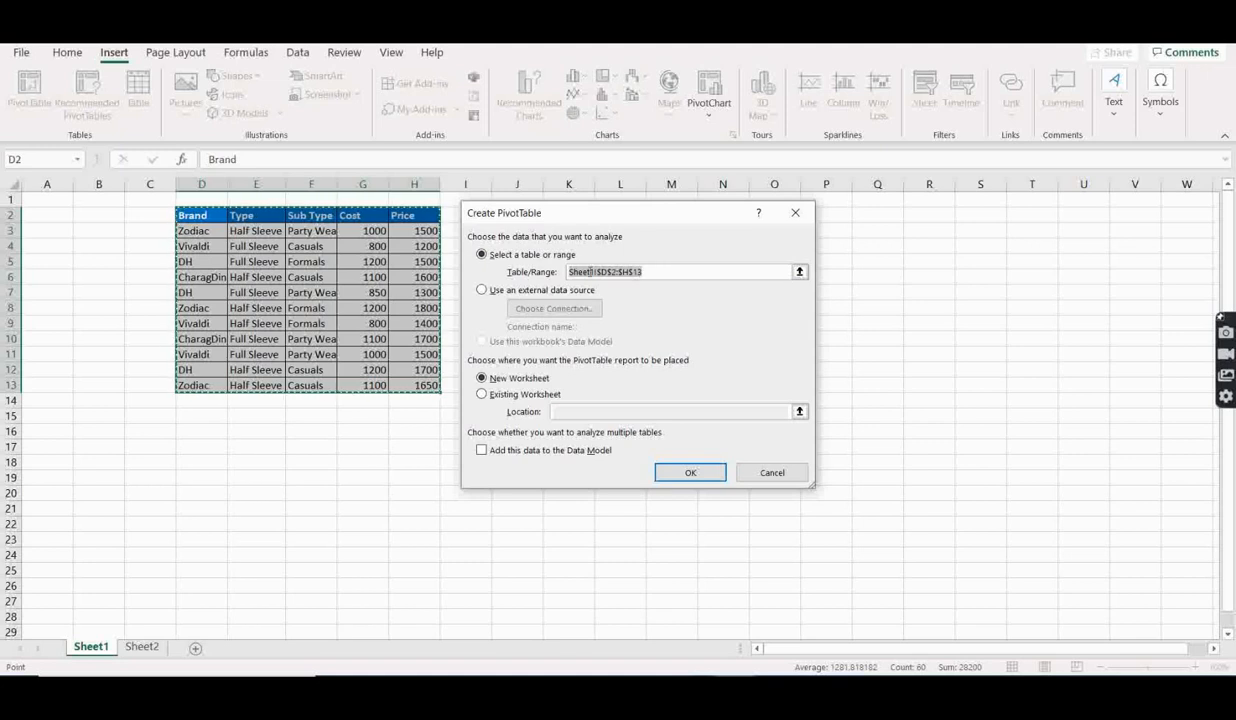
click(669, 272)
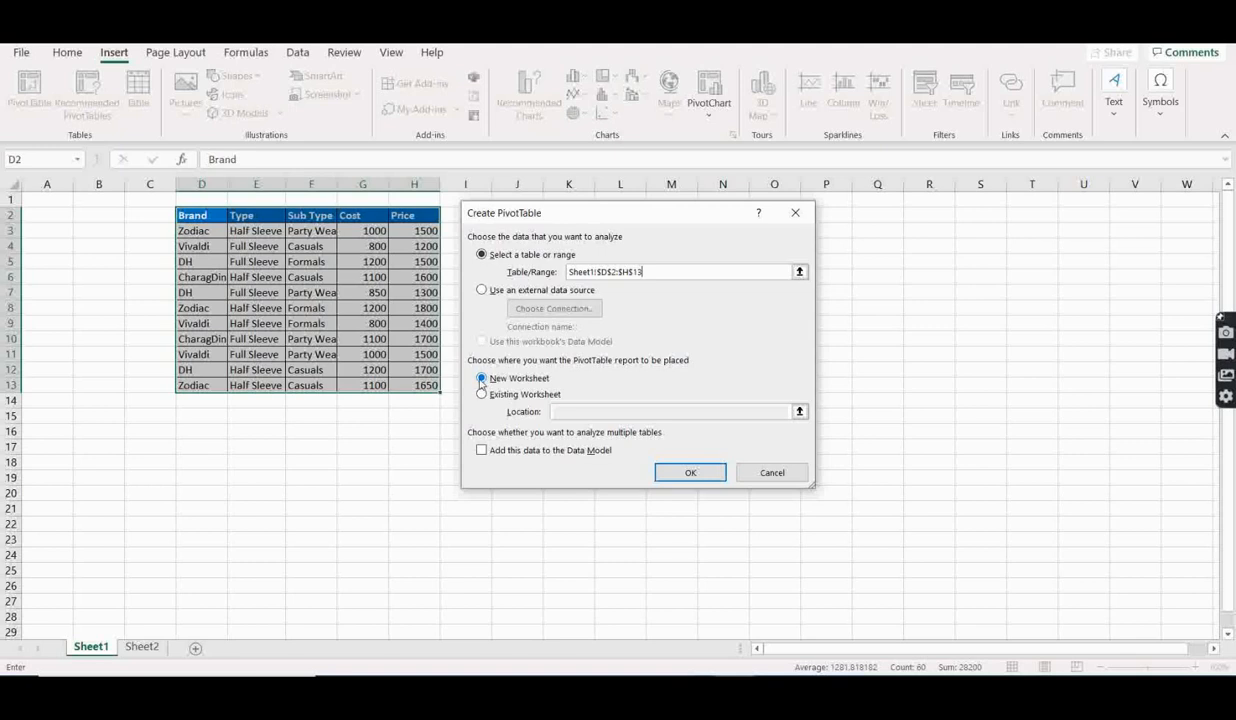
click(676, 474)
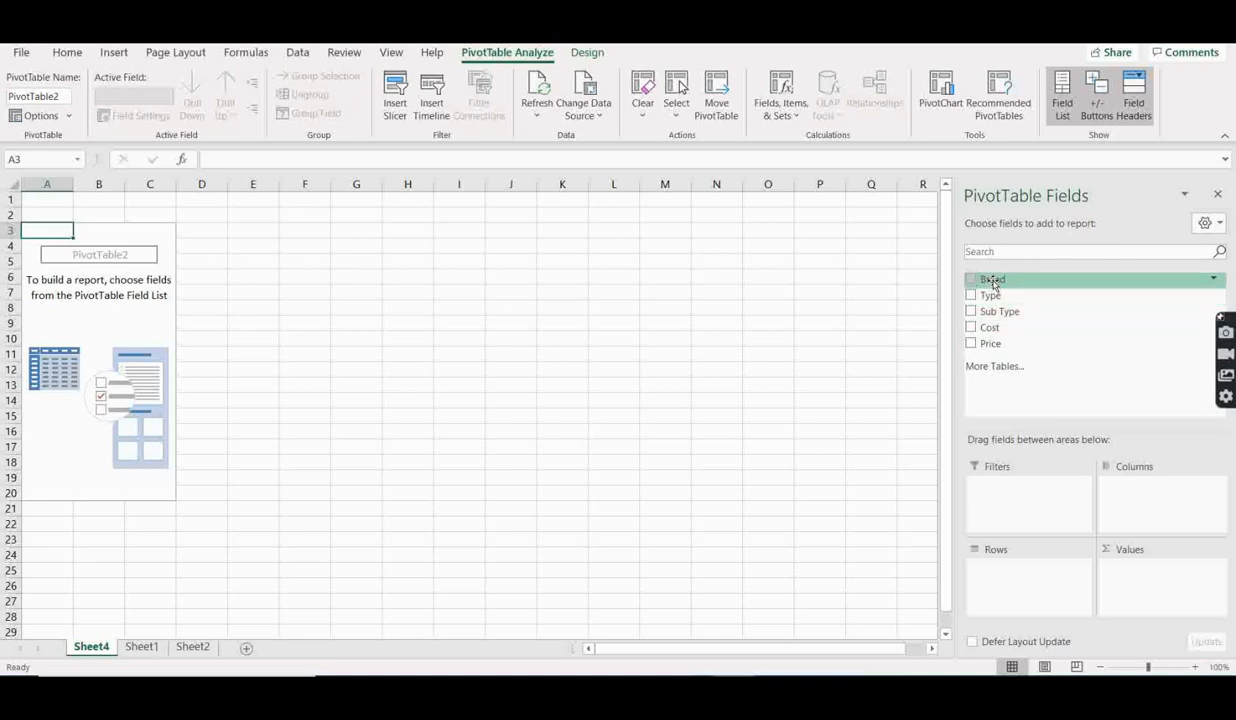
Build the pivot table with Brand as the row field and the sum of Cost as the value
drag(993, 284, 996, 571)
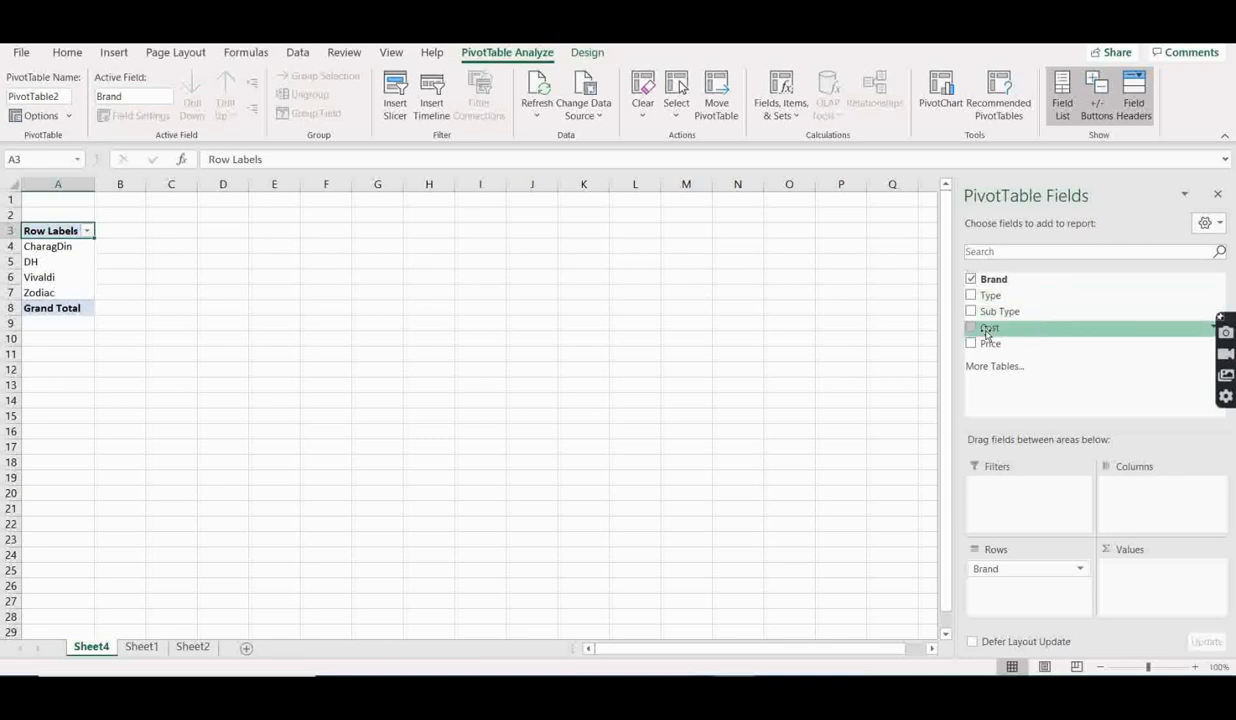
drag(988, 333, 1143, 572)
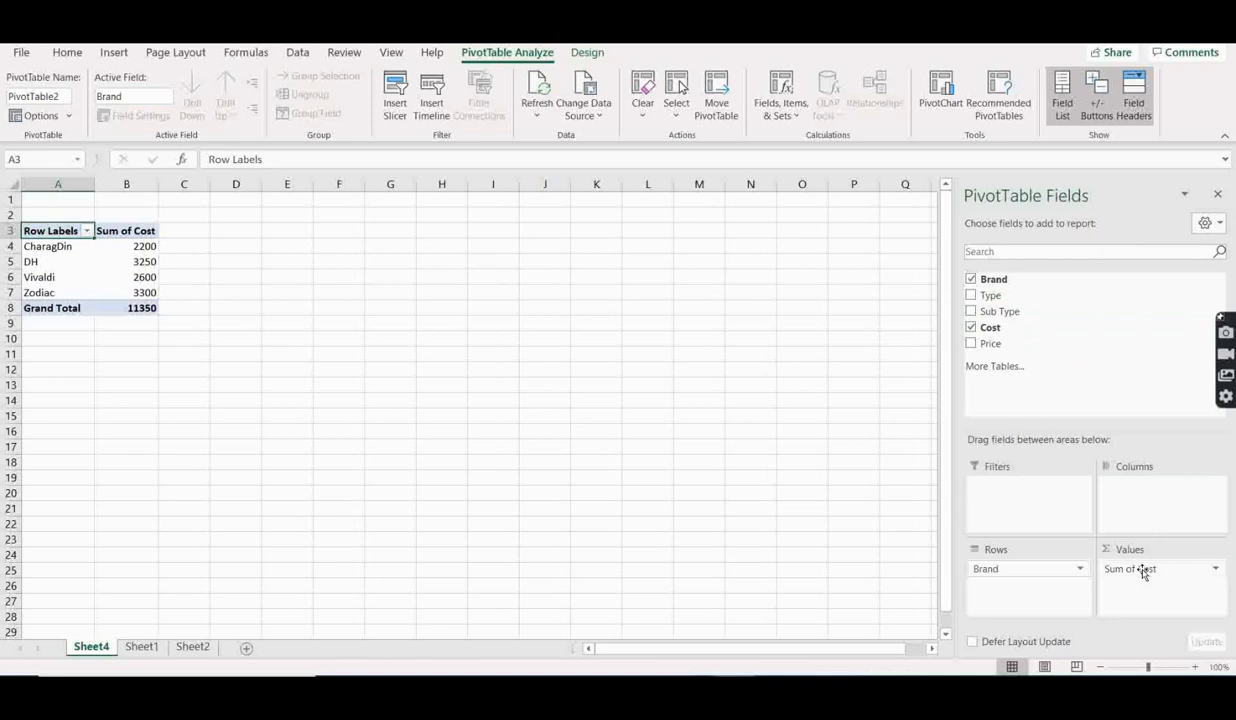
Compare the pivot table's summed costs per brand with the CharagDin cost entries in the Sheet1 source table
click(136, 233)
drag(136, 233, 147, 307)
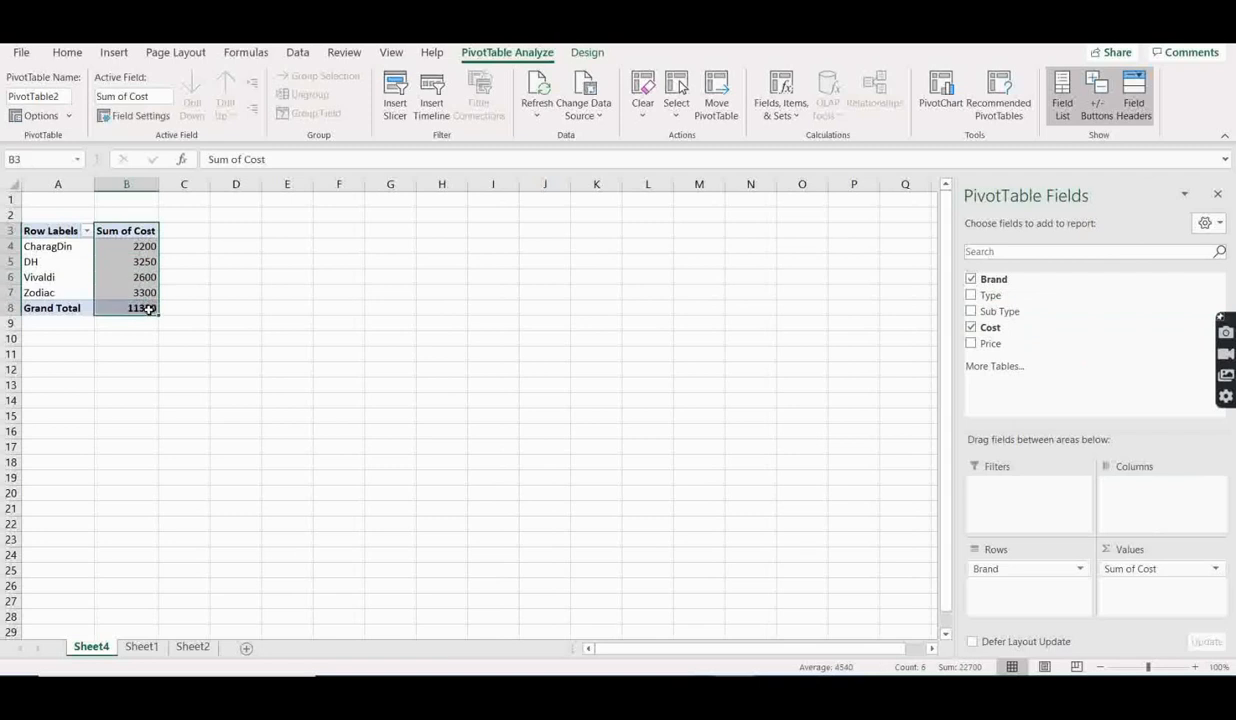
click(136, 246)
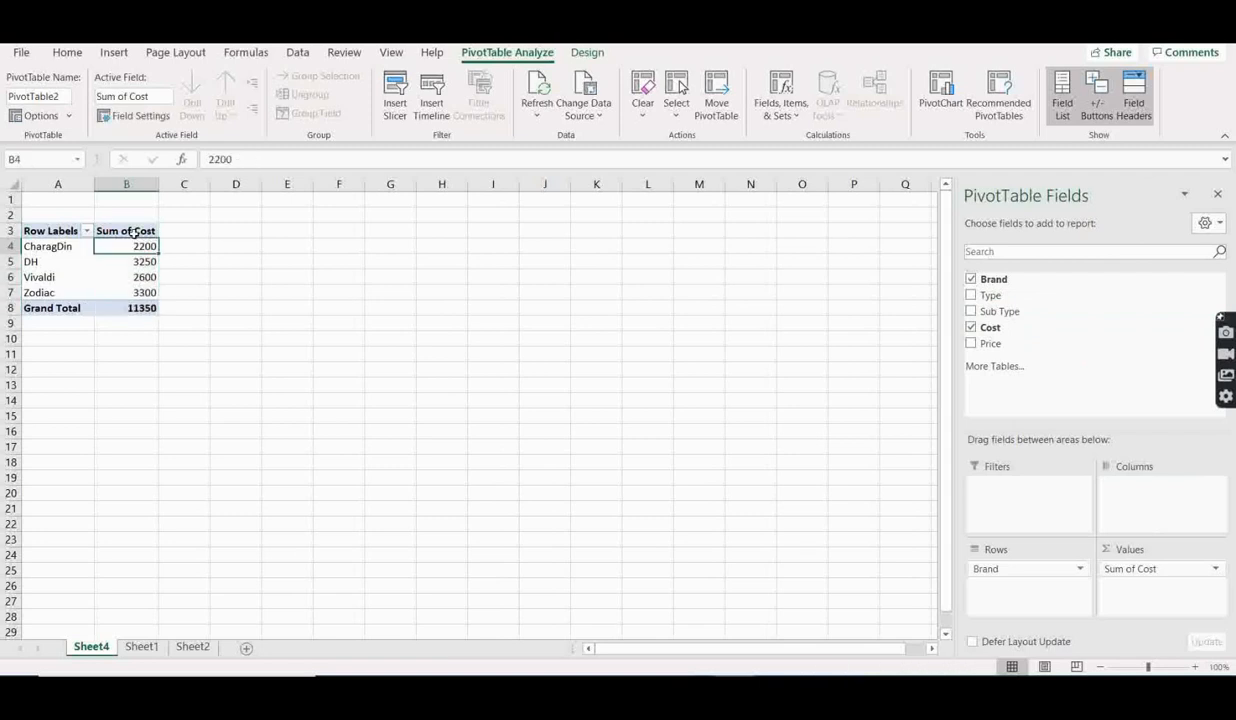
click(57, 247)
click(142, 647)
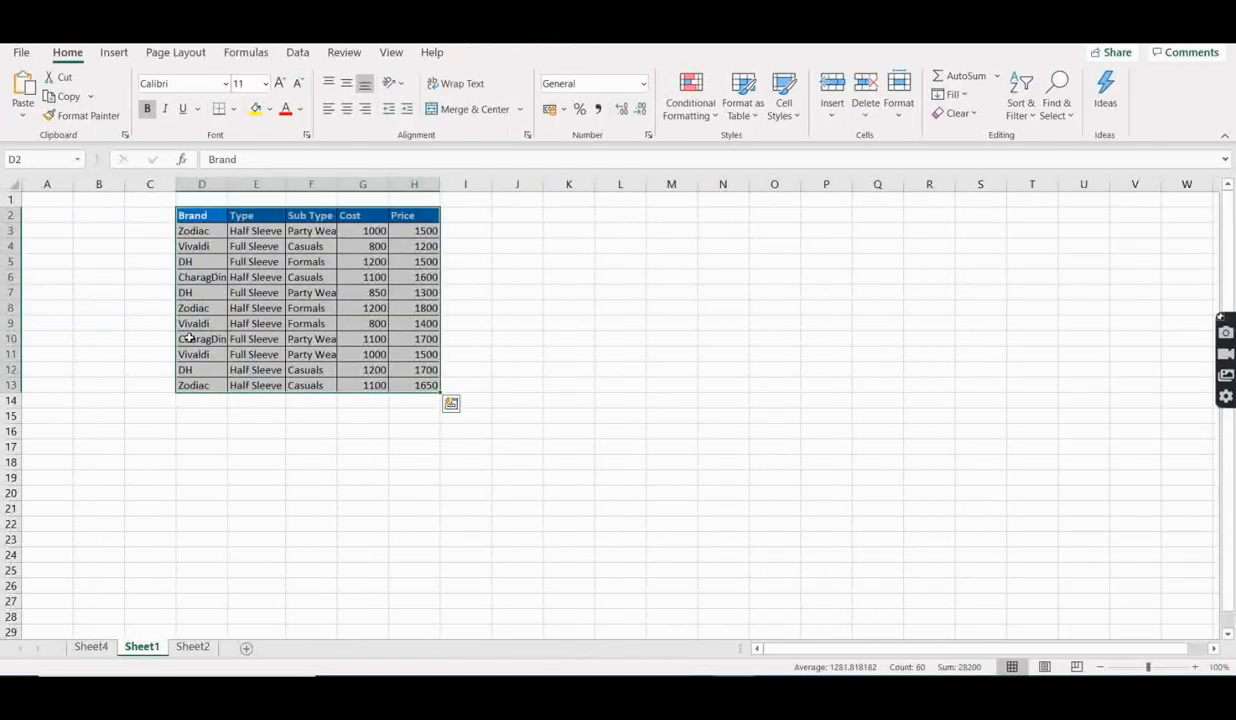
click(207, 278)
click(370, 280)
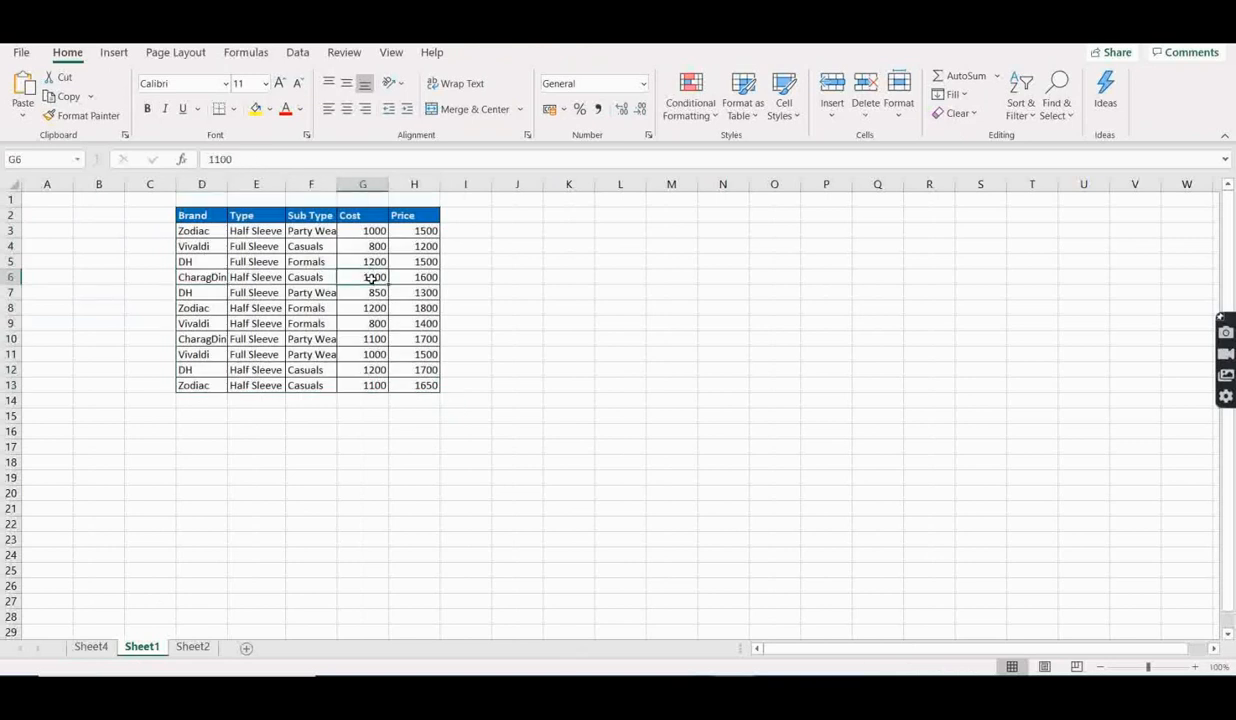
click(225, 340)
drag(228, 340, 378, 340)
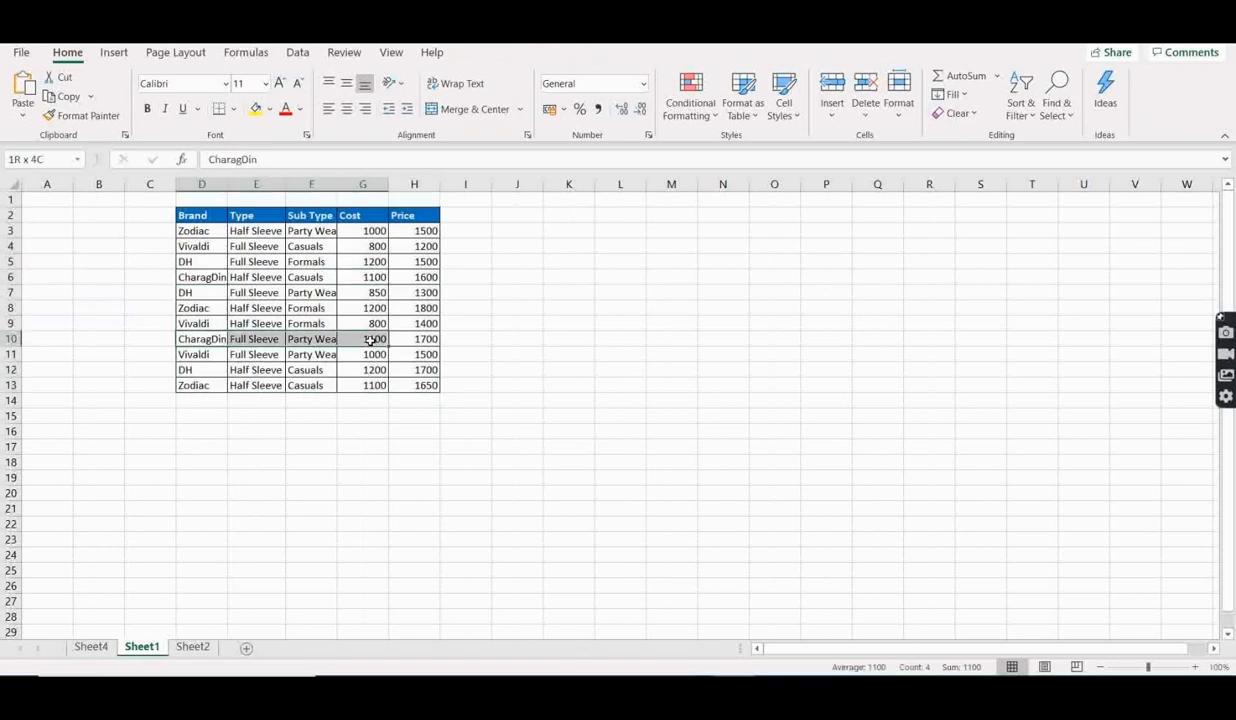
click(92, 647)
drag(55, 262, 133, 290)
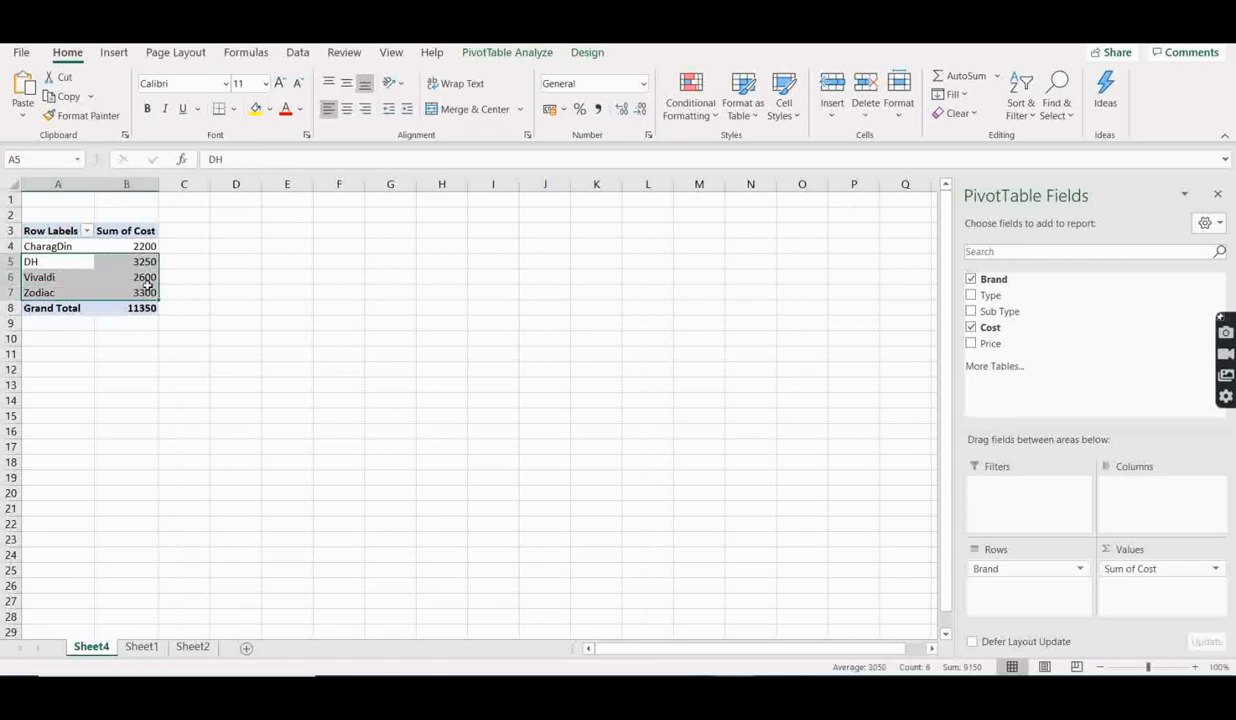
click(280, 275)
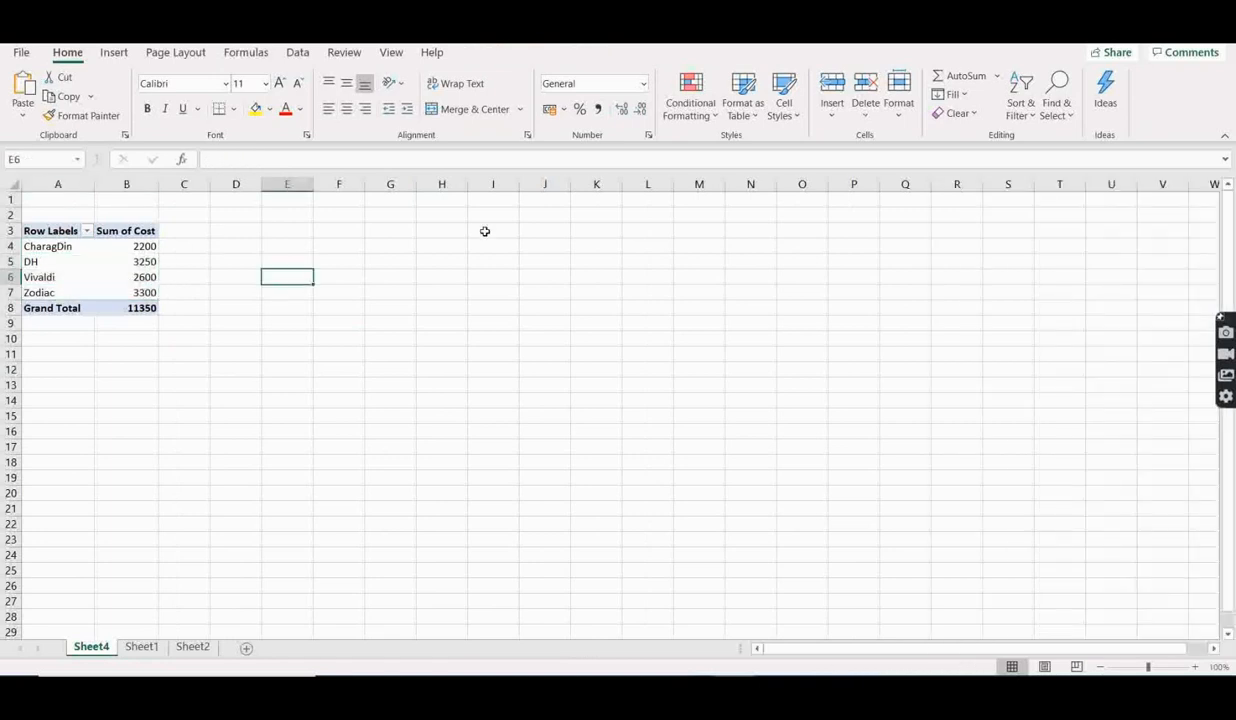
Add Type as a second row field beneath Brand and check the cost split for CharagDin
click(122, 250)
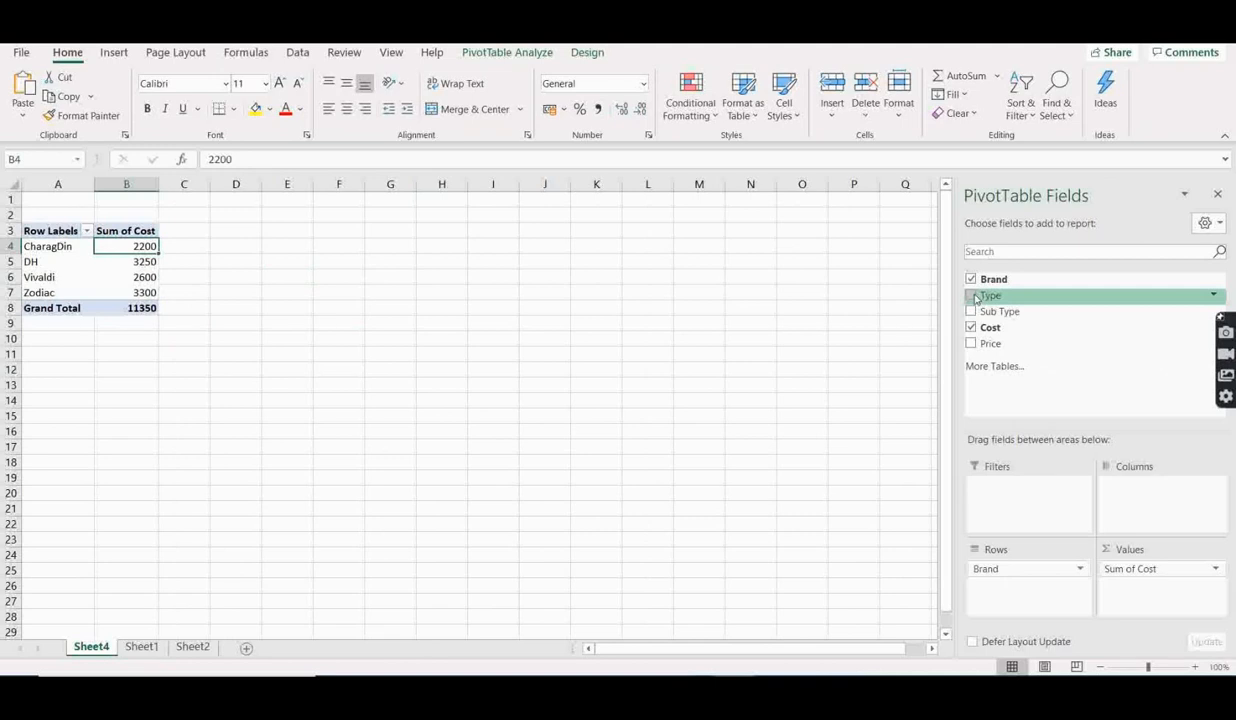
drag(975, 300, 1005, 595)
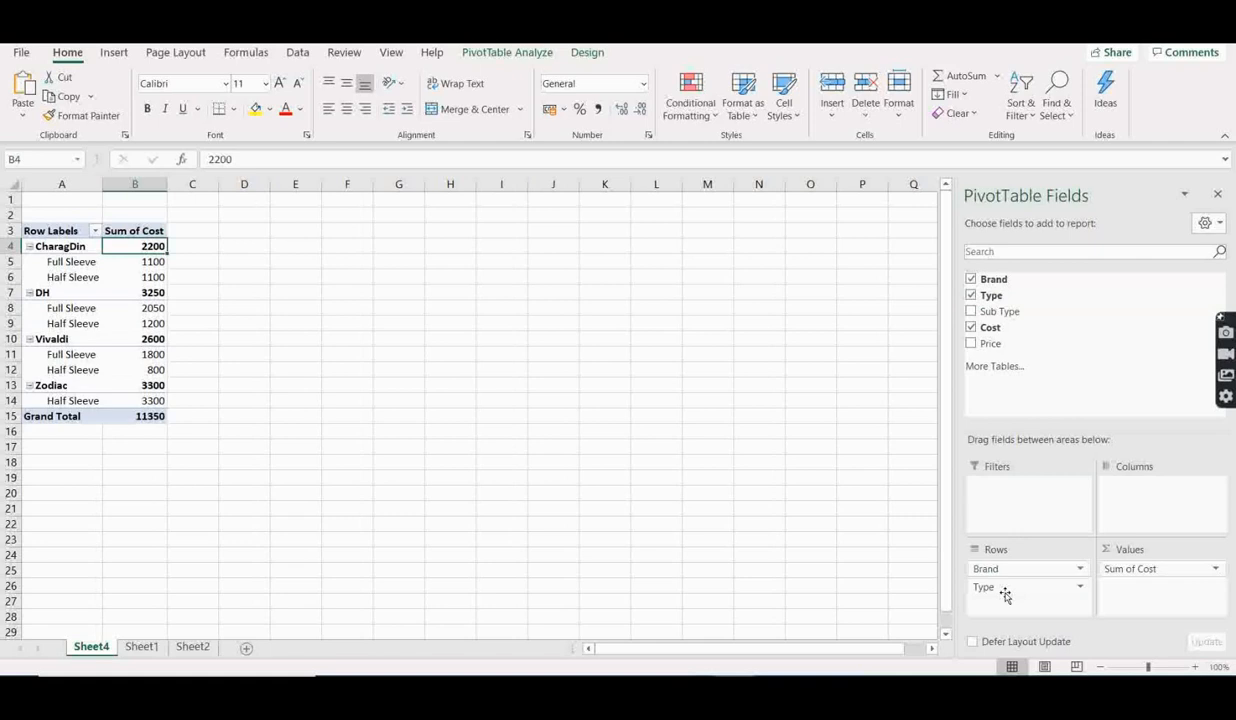
click(152, 263)
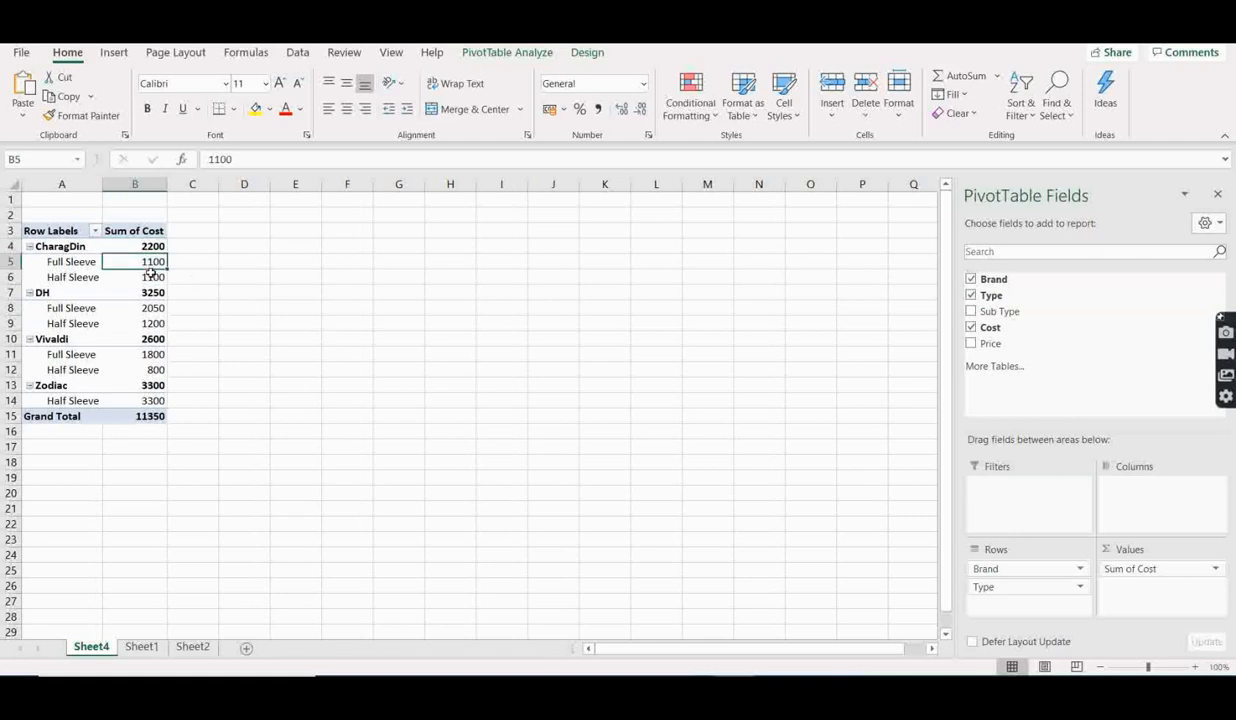
drag(151, 270, 174, 276)
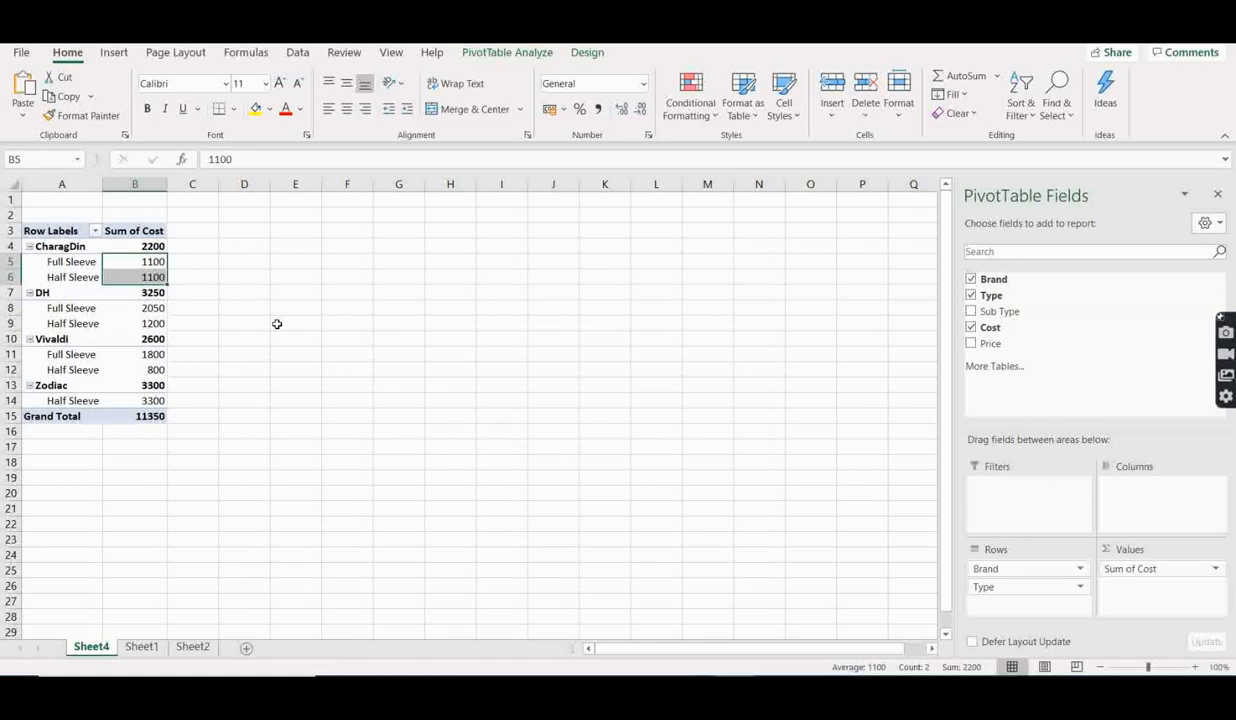
Add Sub Type as a third row field beneath Type and add the sum of Price to the pivot table's values
click(970, 311)
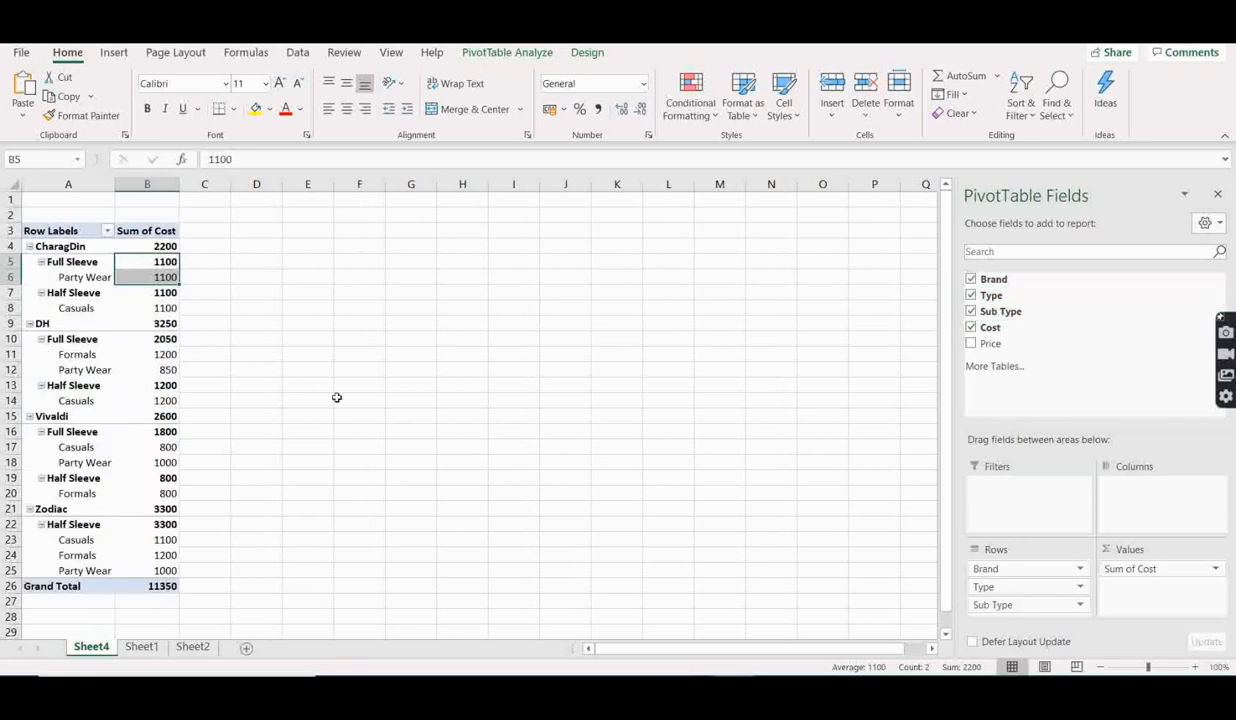
scroll(174, 288, down, 1)
scroll(180, 300, down, 1)
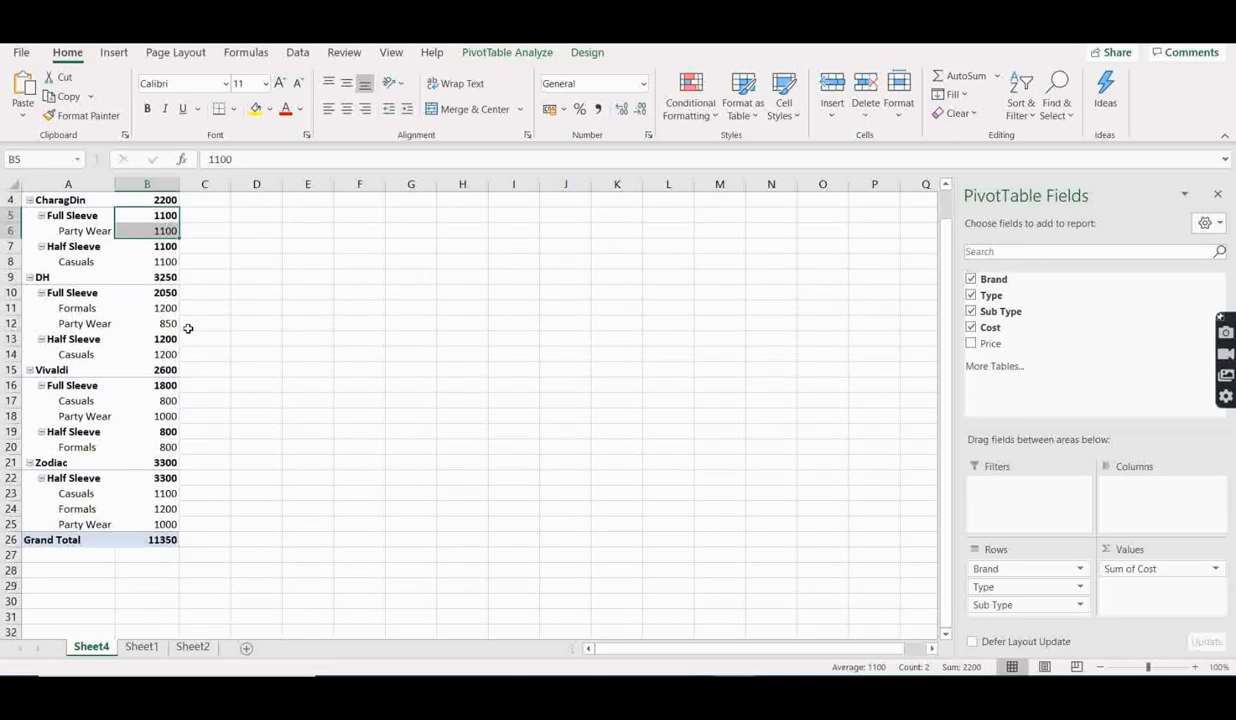
scroll(188, 326, up, 3)
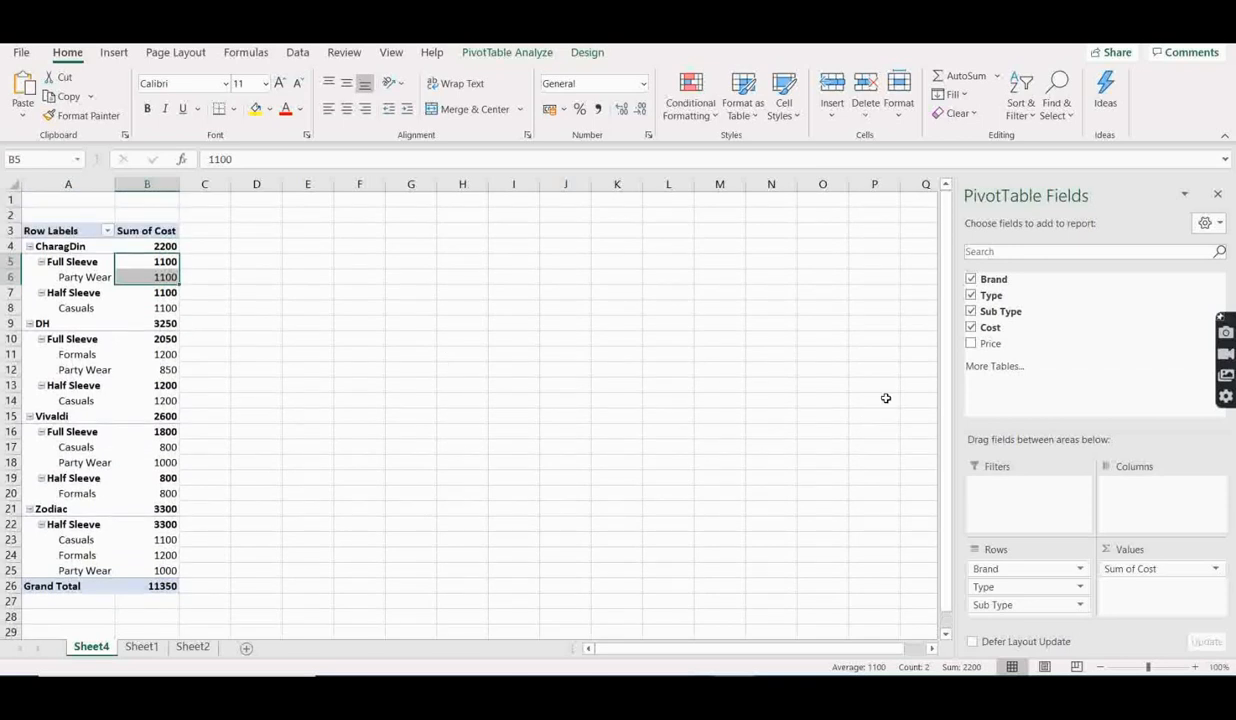
drag(971, 345, 1125, 580)
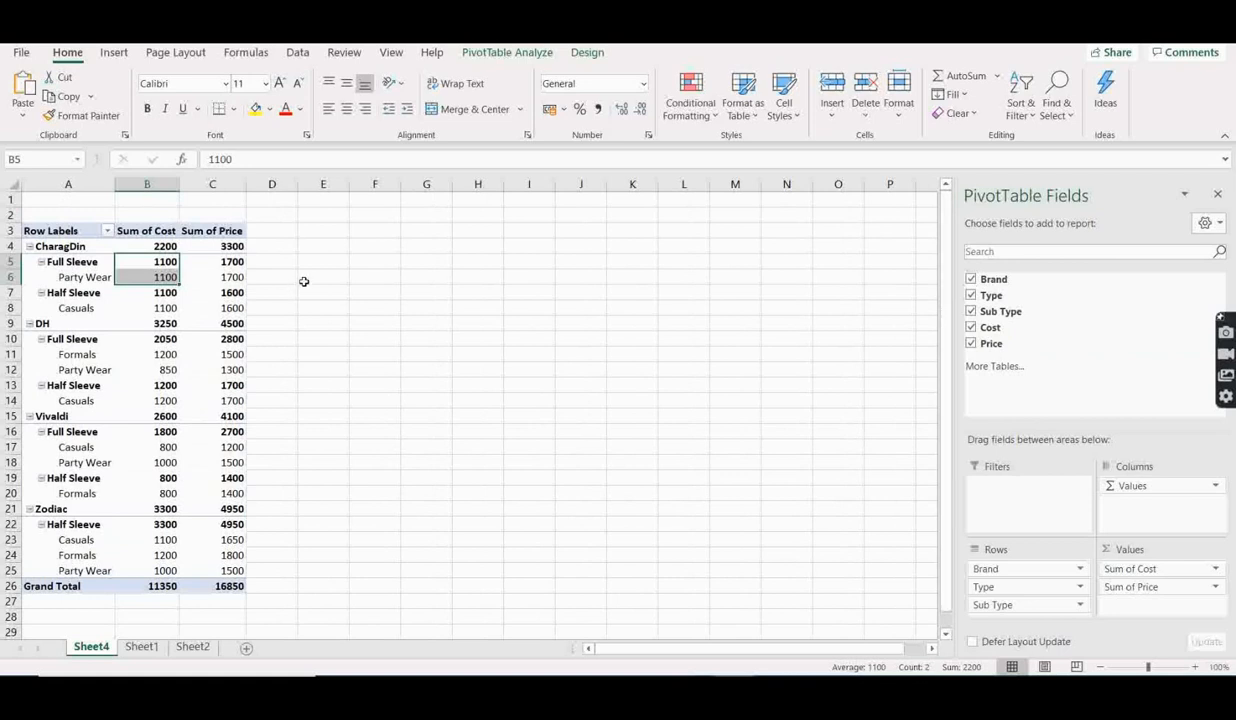
Remove the Sub Type and Cost fields from the pivot table and review its grand total row
click(971, 312)
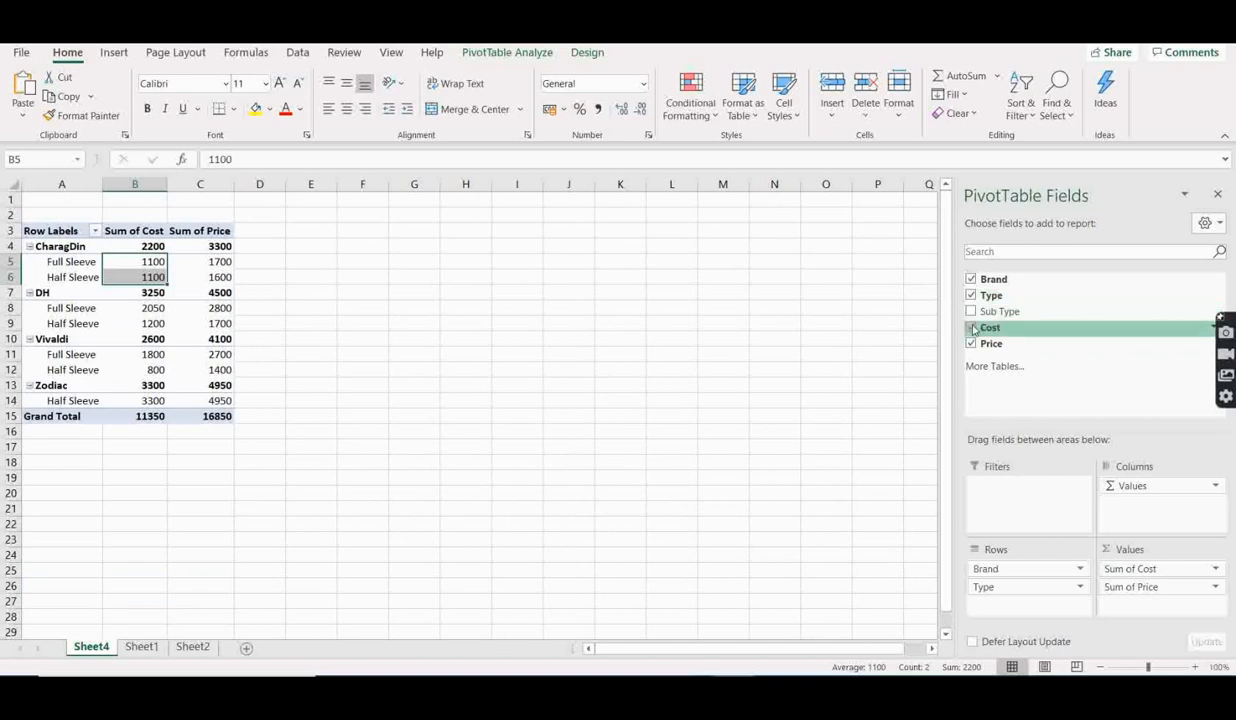
click(971, 328)
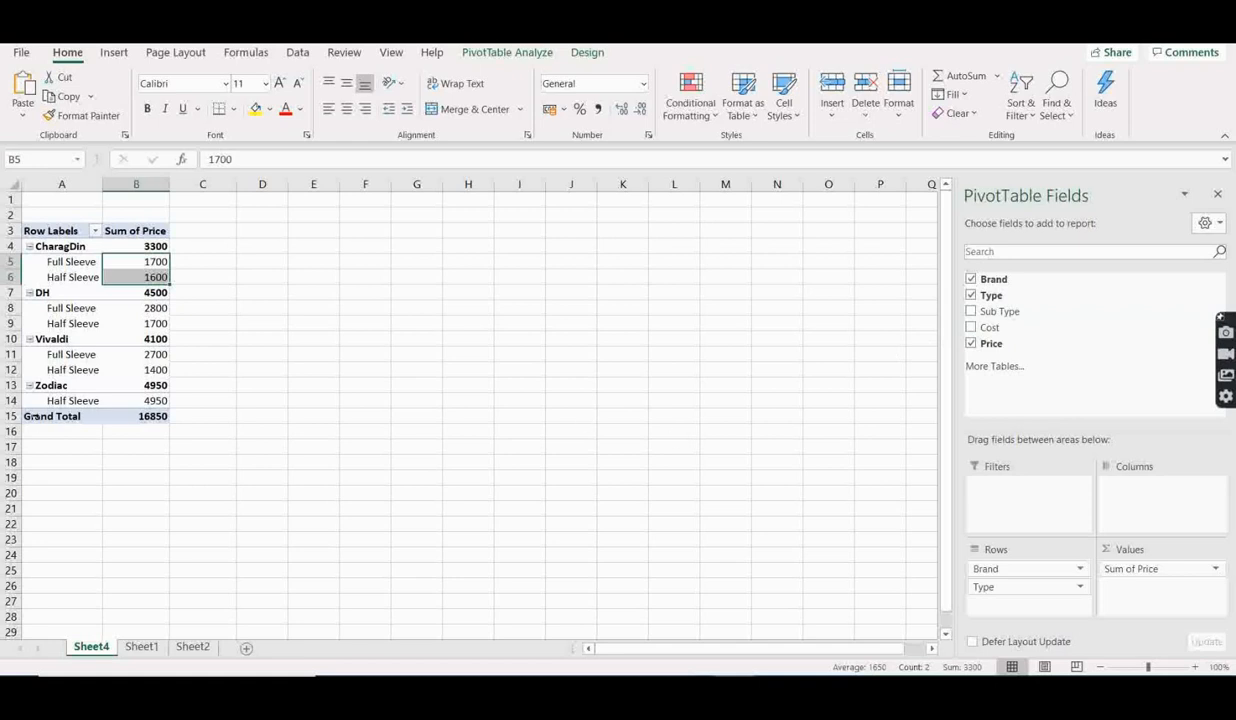
drag(34, 414, 140, 412)
click(295, 370)
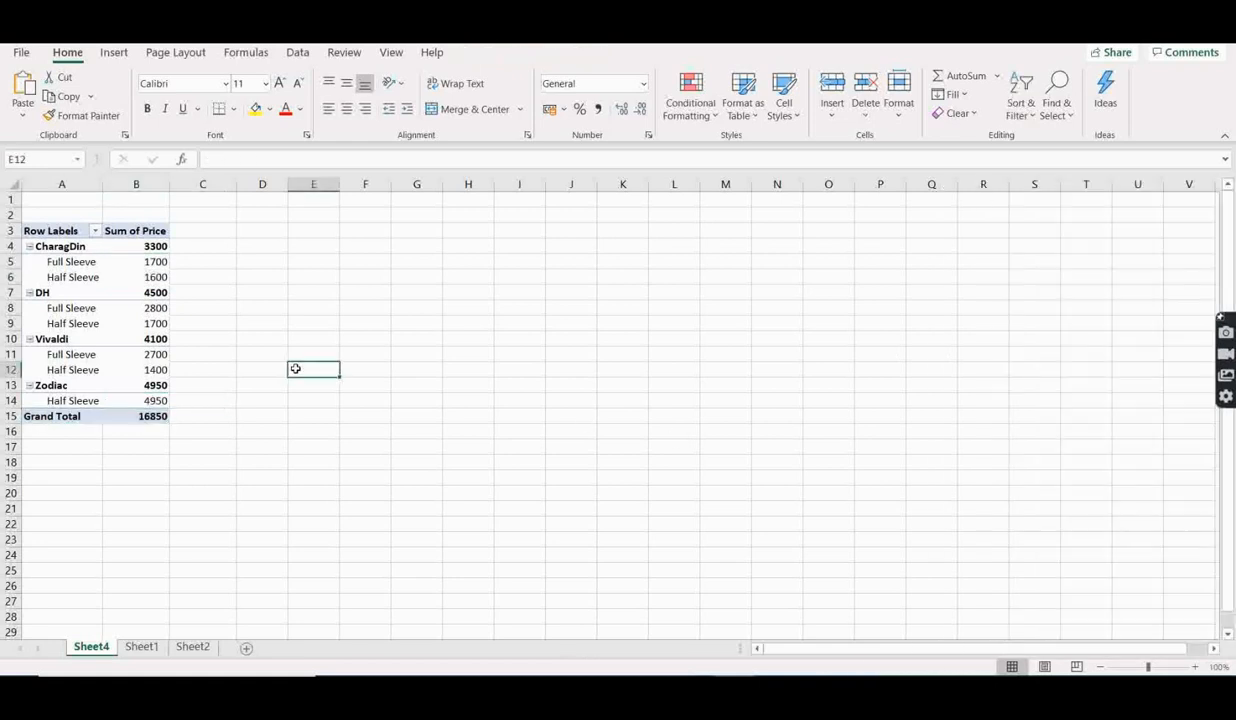